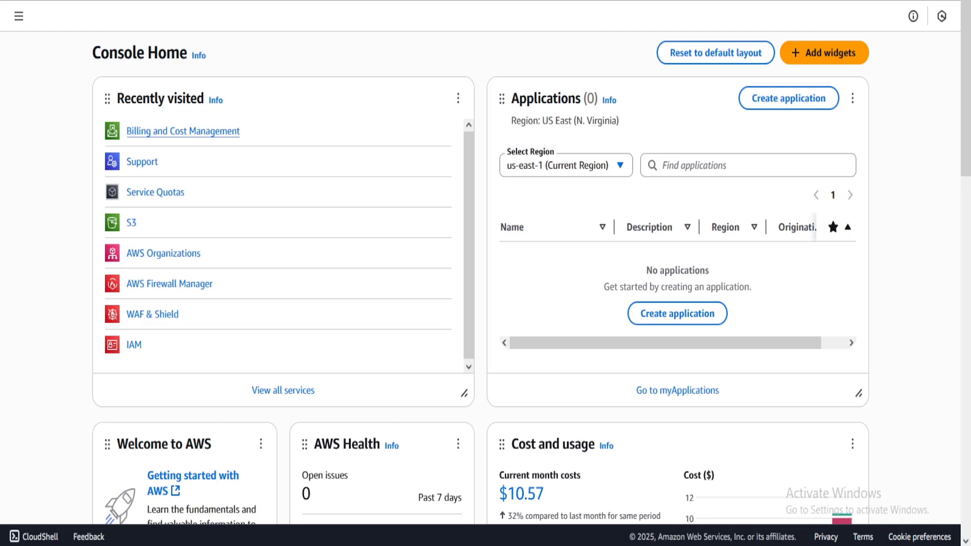
Examine the Cost and usage widget on Console Home, including the monthly cost breakdown by service.
left_click(183, 132)
scroll(486, 278, "down", 5)
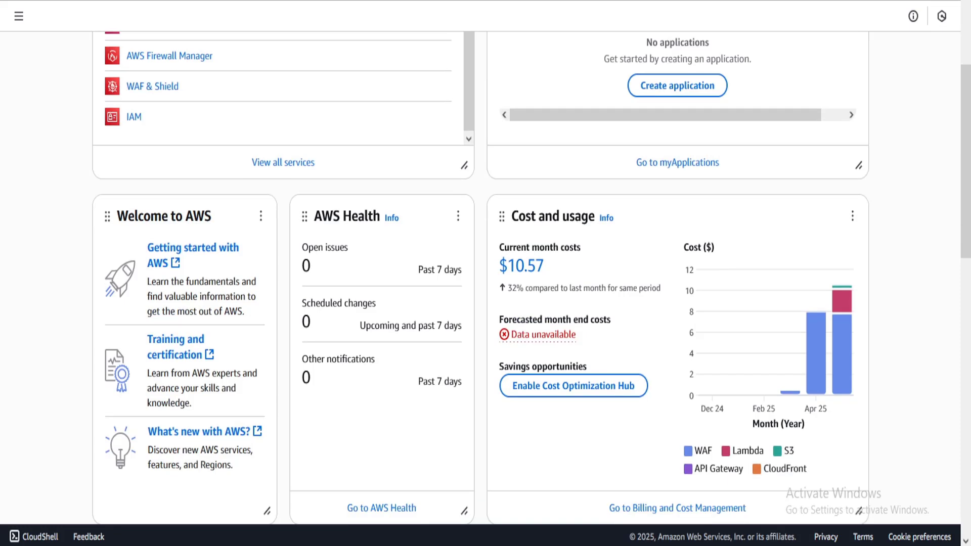
scroll(485, 278, "down", 5)
scroll(485, 278, "up", 2)
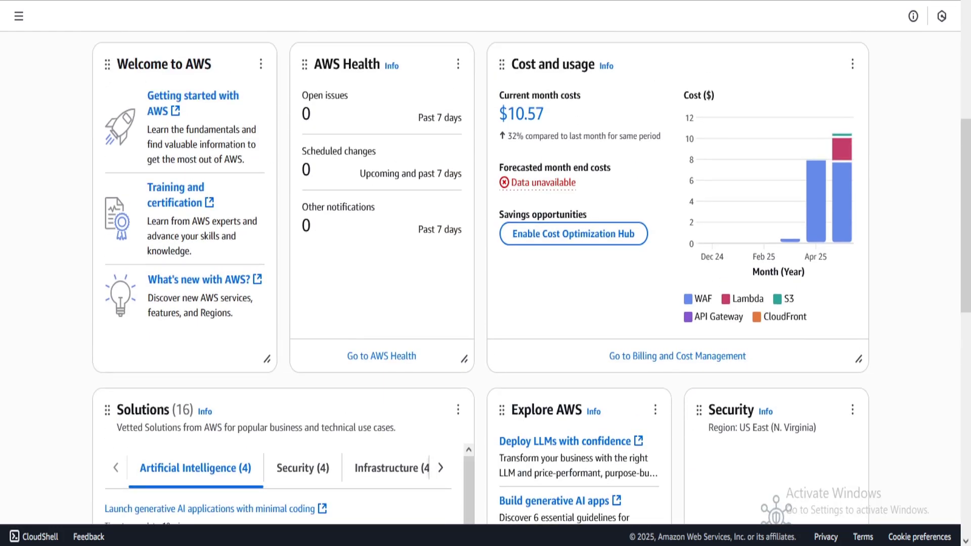
scroll(486, 278, "up", 2)
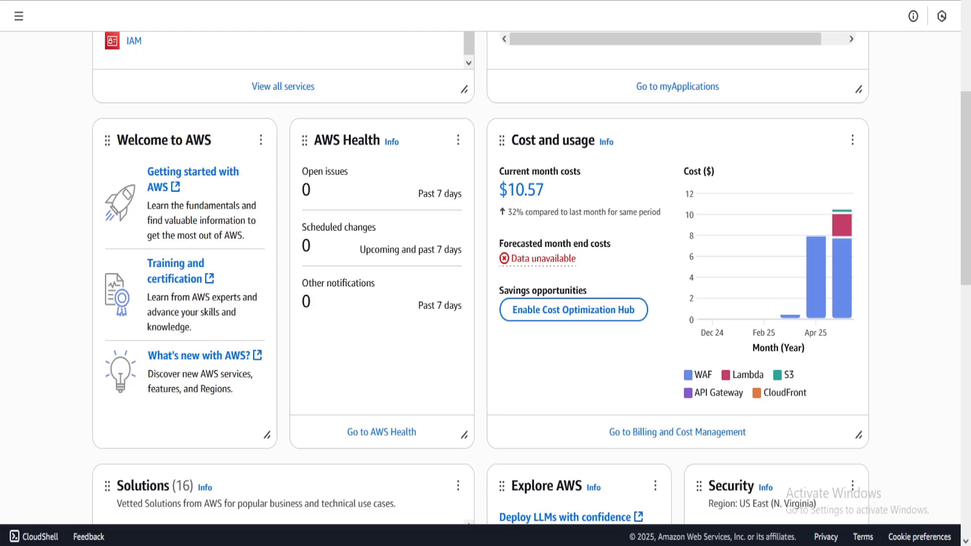
mouse_move(816, 278)
scroll(566, 334, "up", 1)
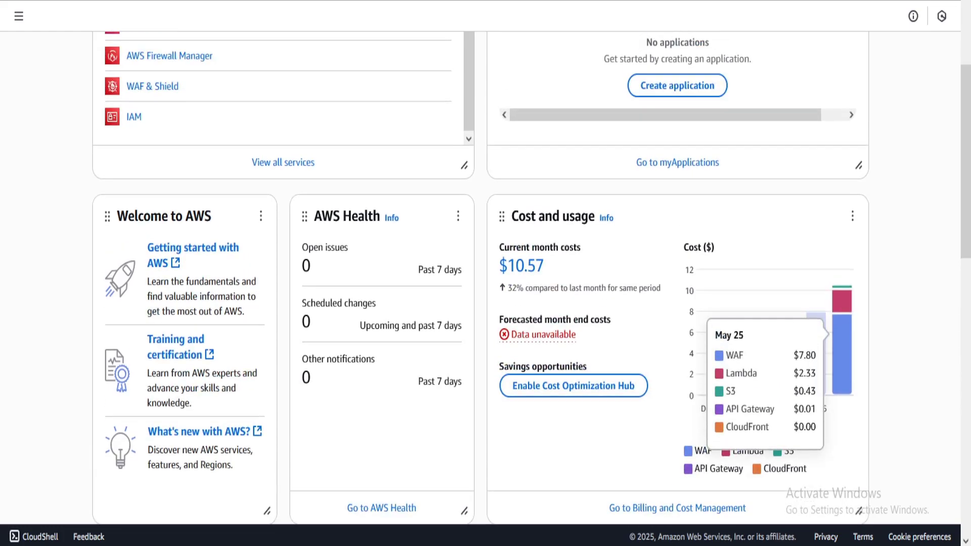
scroll(566, 333, "up", 3)
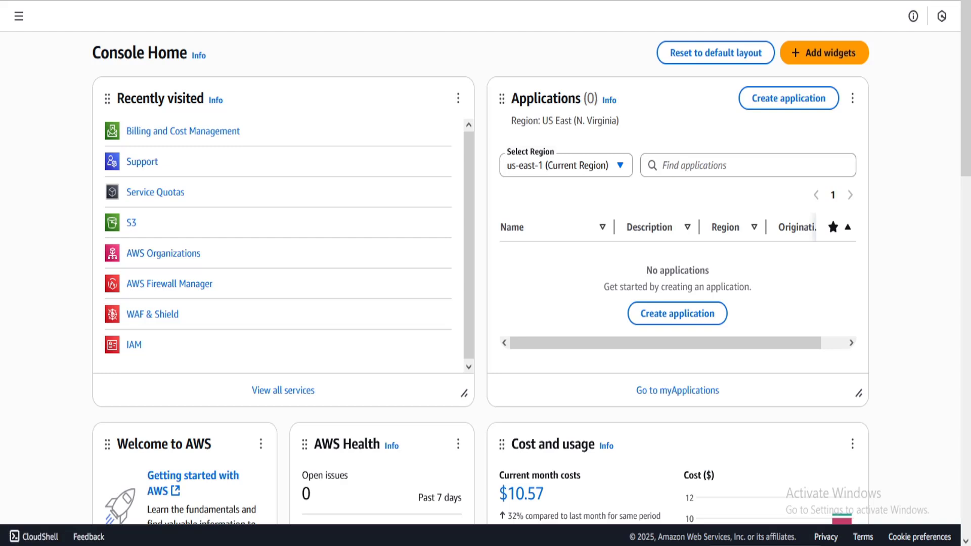
Open Billing and Cost Management in a new browser tab and return to Console Home.
right_click(187, 130)
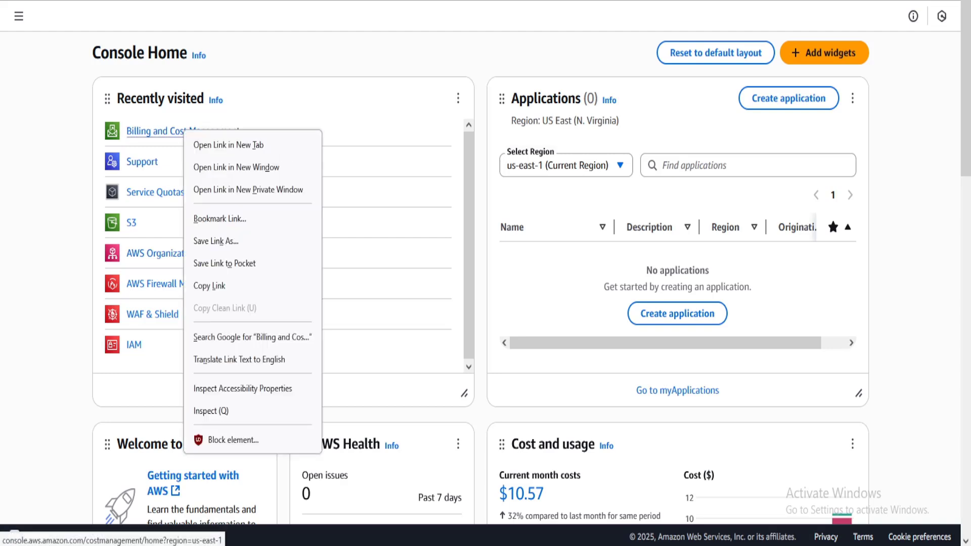
left_click(227, 144)
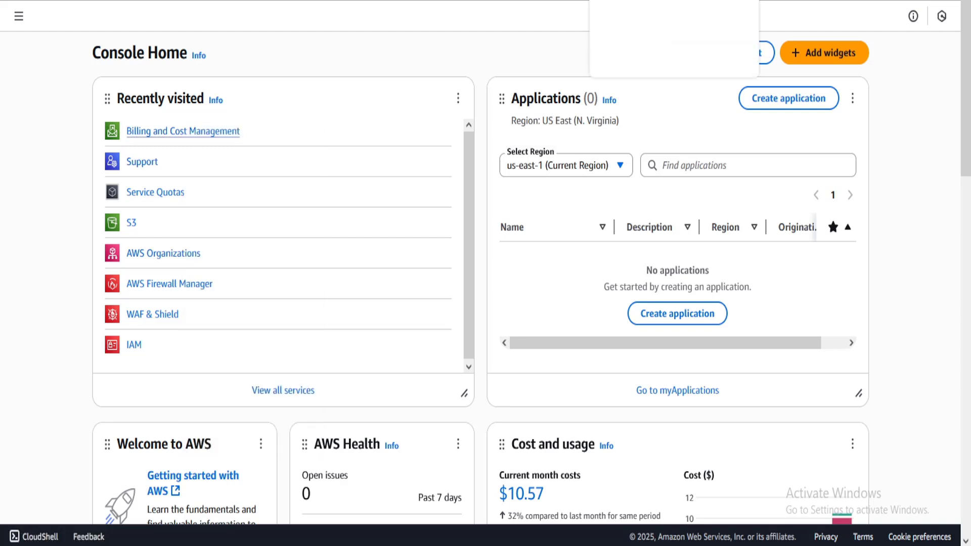
left_click(644, 1)
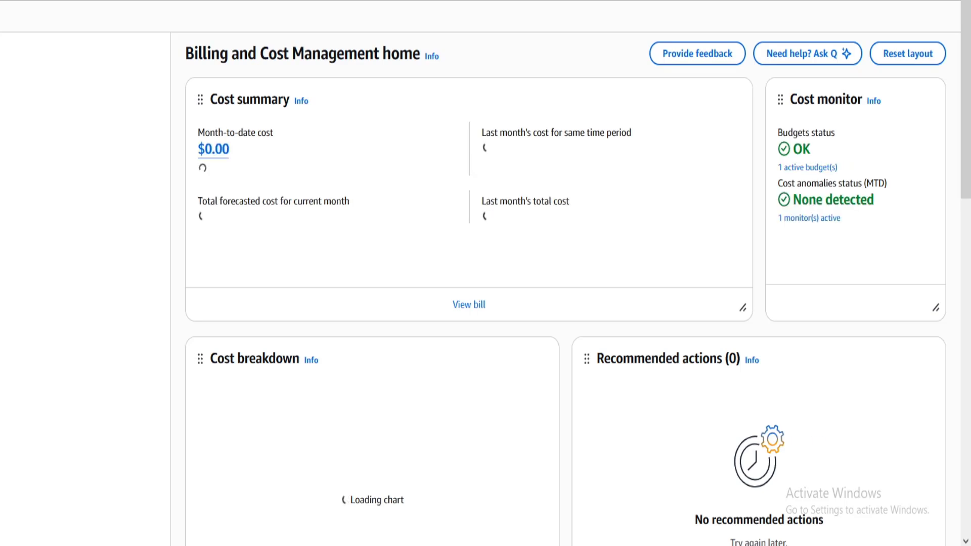
key("ctrl+shift+Tab")
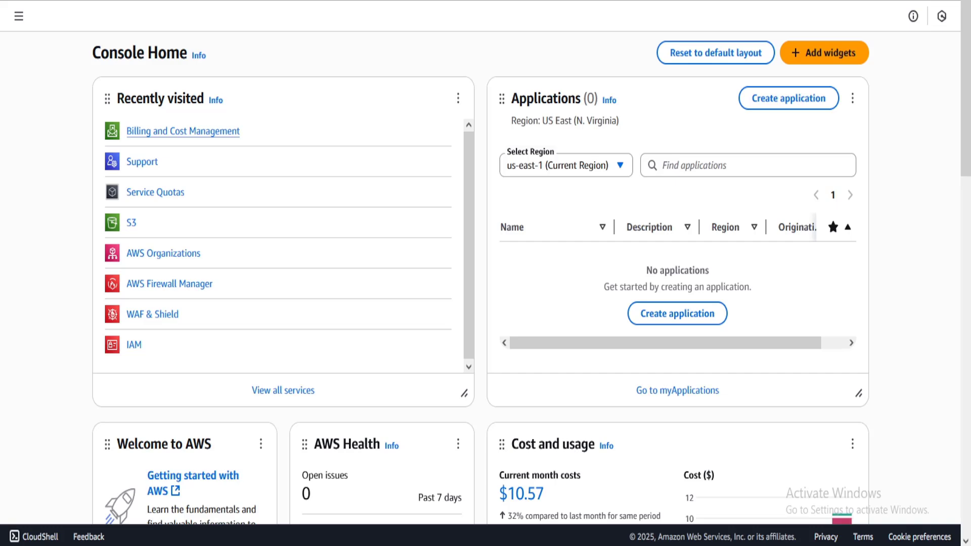
Search the AWS services for "bill" and open Billing and Cost Management.
scroll(468, 273, "down", 6)
scroll(469, 273, "up", 6)
type("bill")
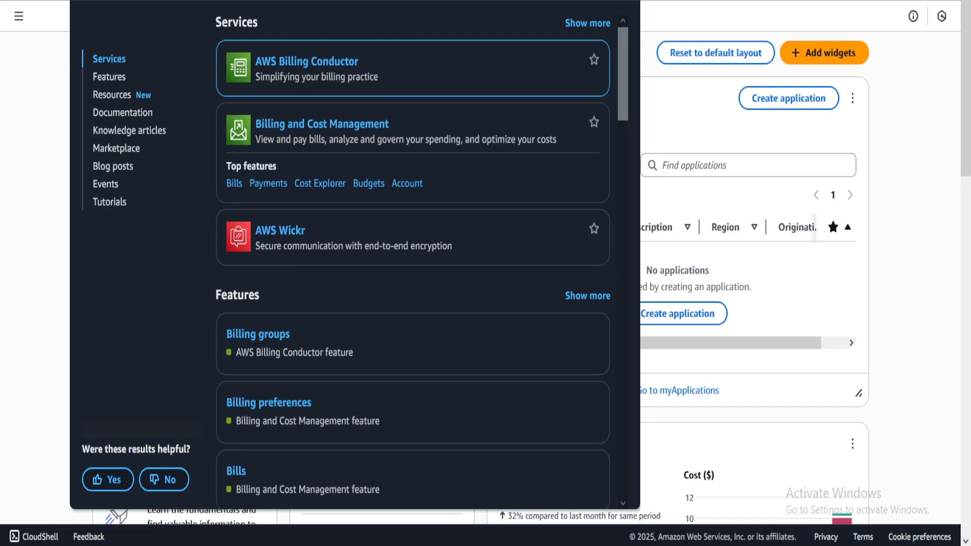
left_click(322, 124)
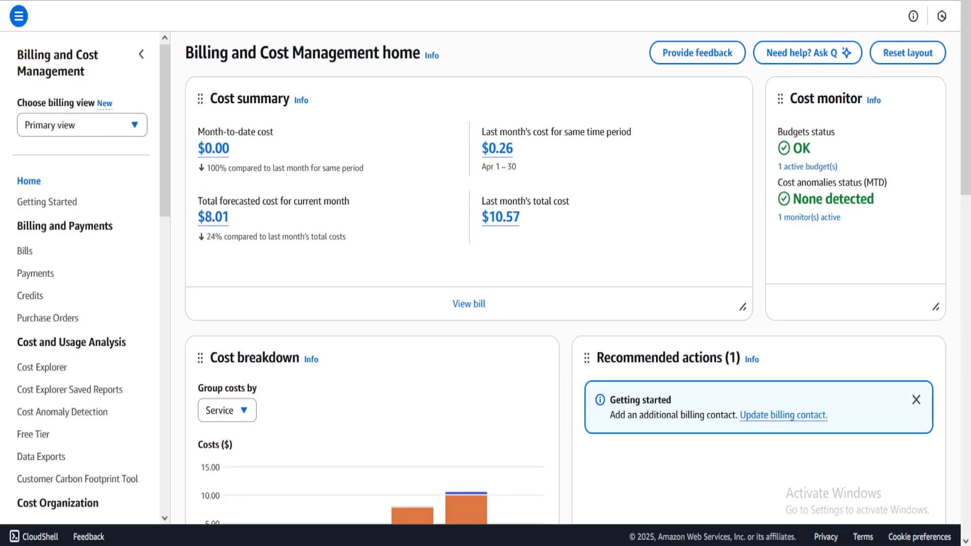
Find "budget" on the page and open Budgets under Budgets and Planning.
key("ctrl+f")
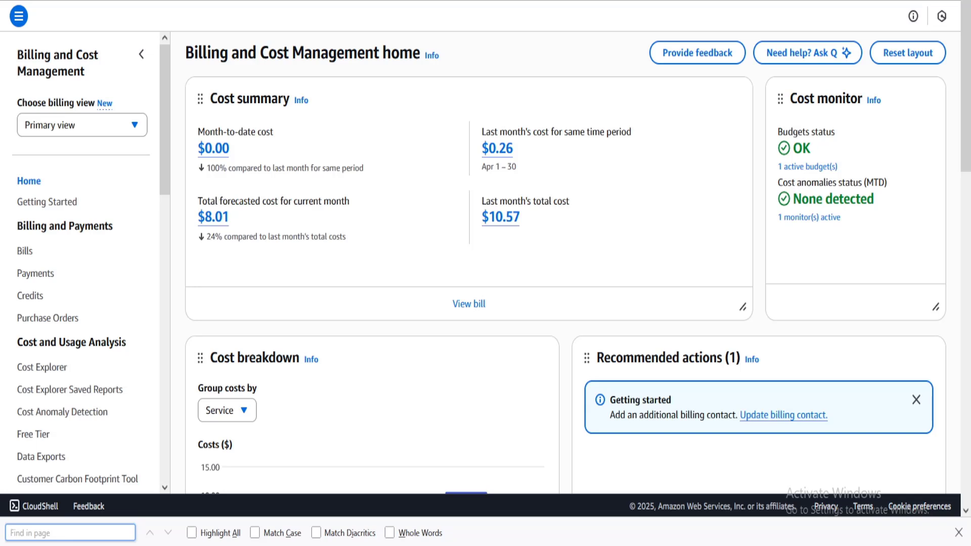
type("budget")
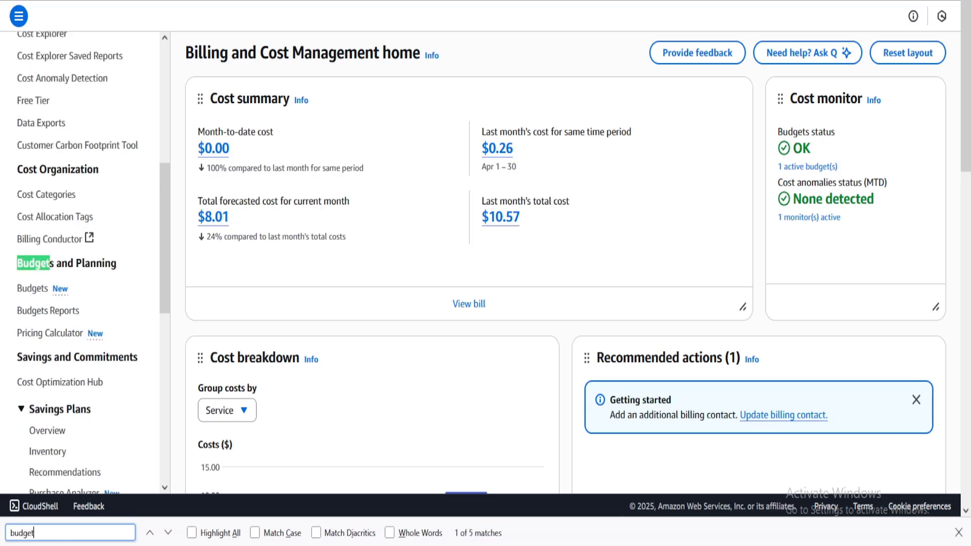
scroll(46, 208, "down", 3)
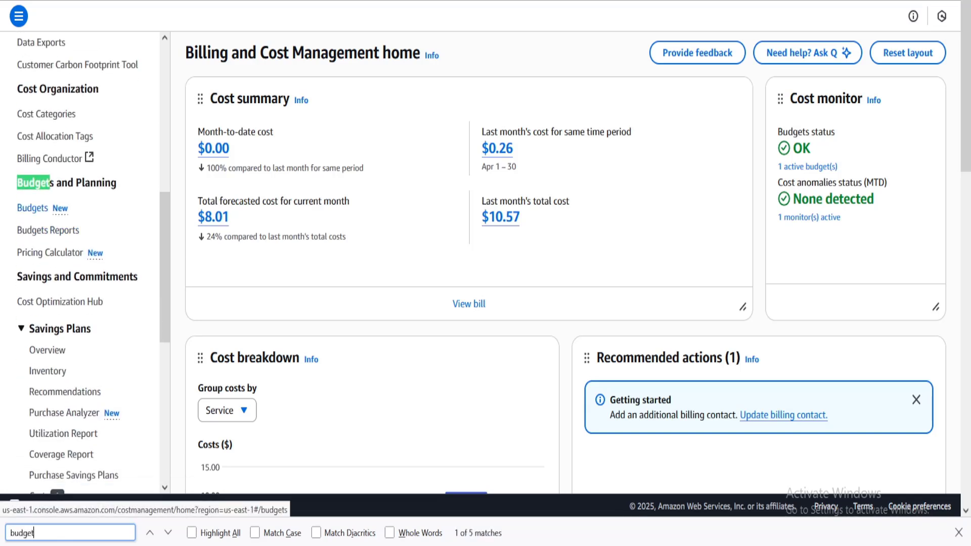
left_click(32, 208)
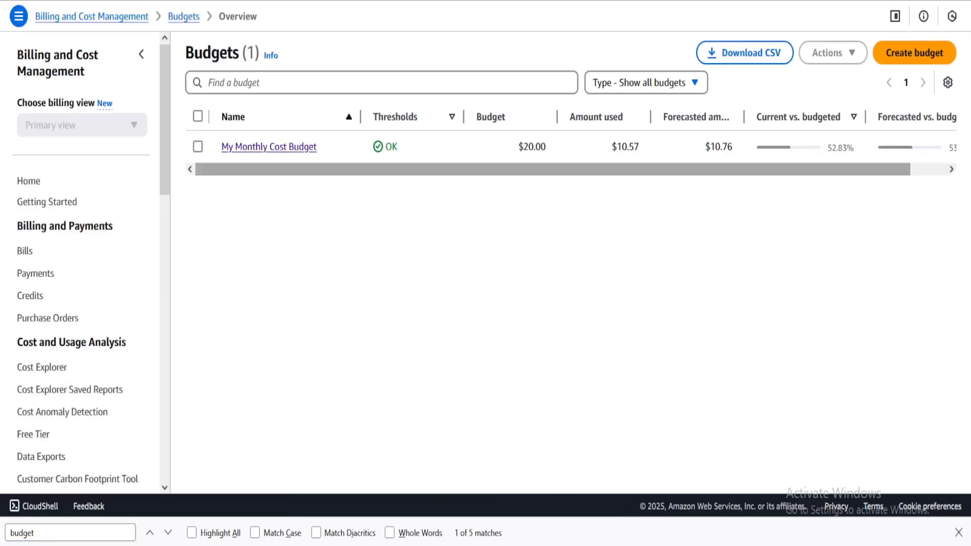
Review the budgets table and the details of My Monthly Cost Budget, and return to the budgets overview.
left_click_drag(552, 170, 589, 169)
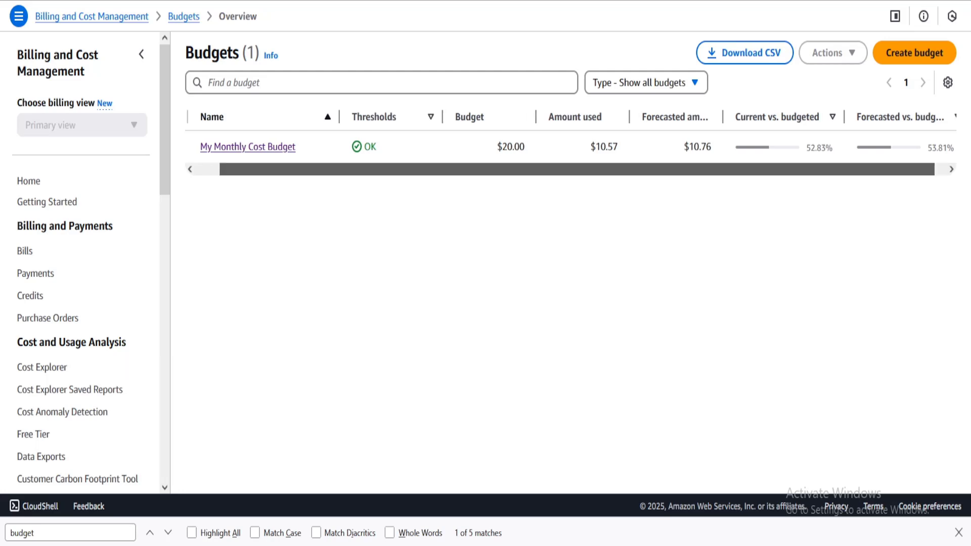
left_click_drag(588, 170, 553, 169)
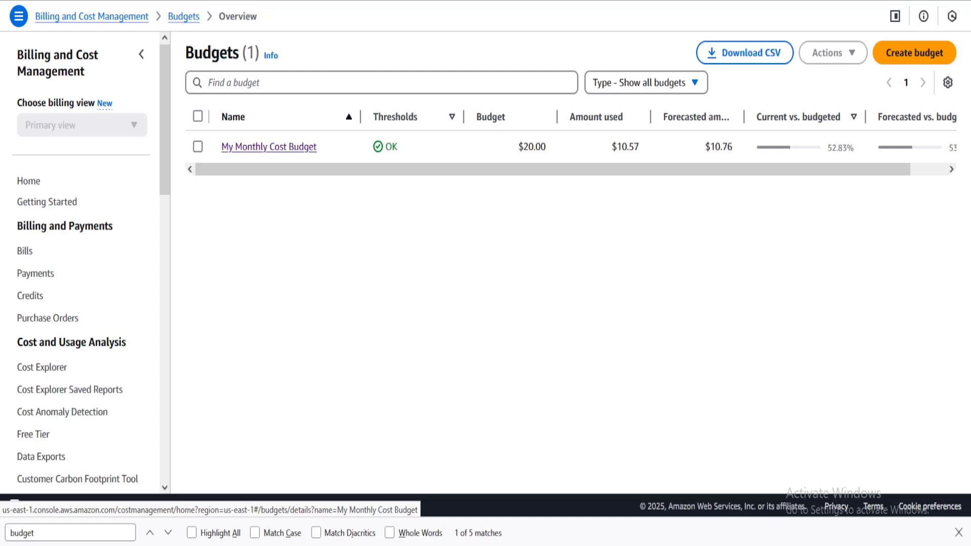
left_click(269, 147)
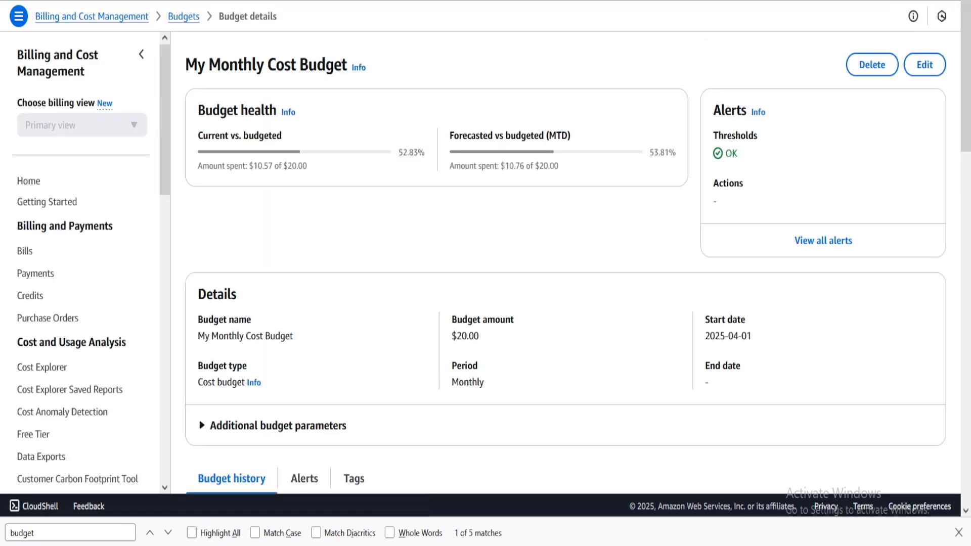
scroll(565, 268, "down", 3)
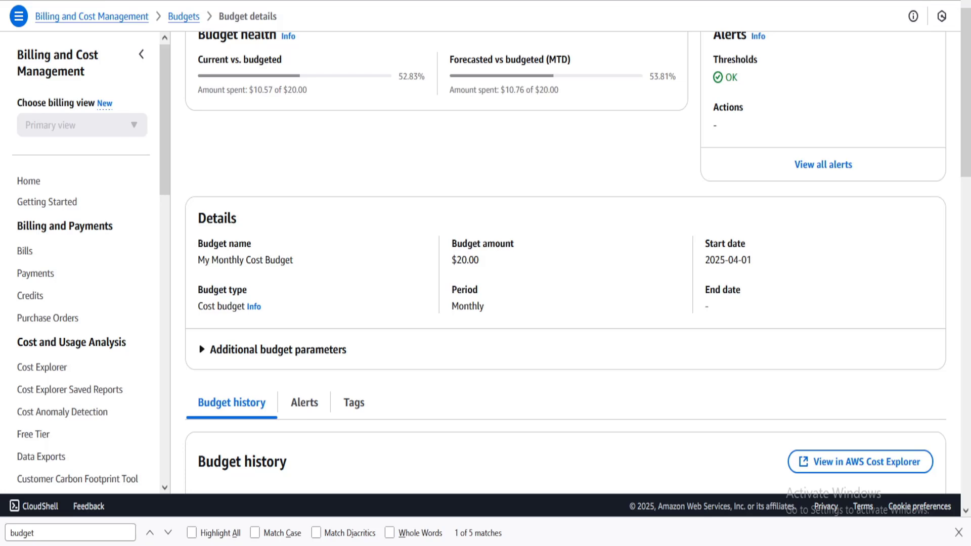
scroll(566, 268, "up", 3)
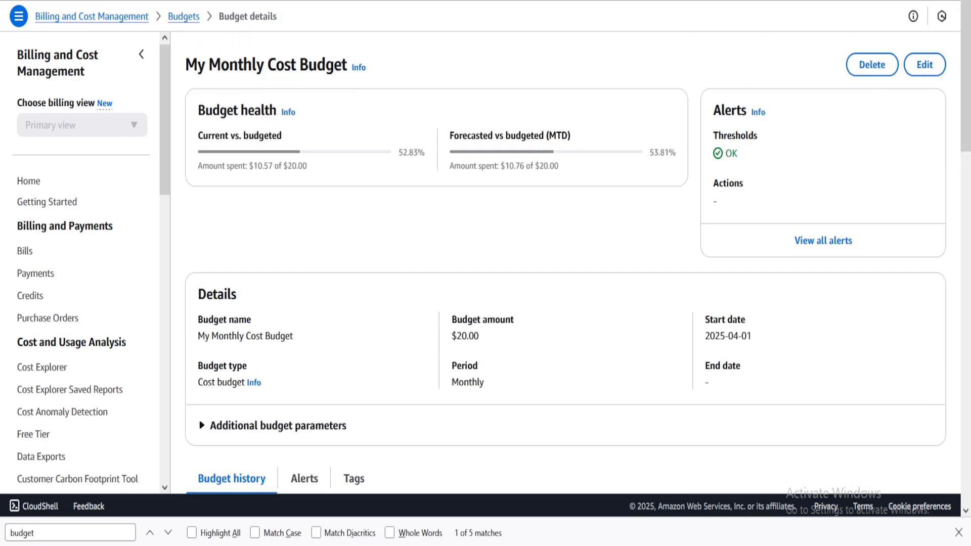
left_click(184, 16)
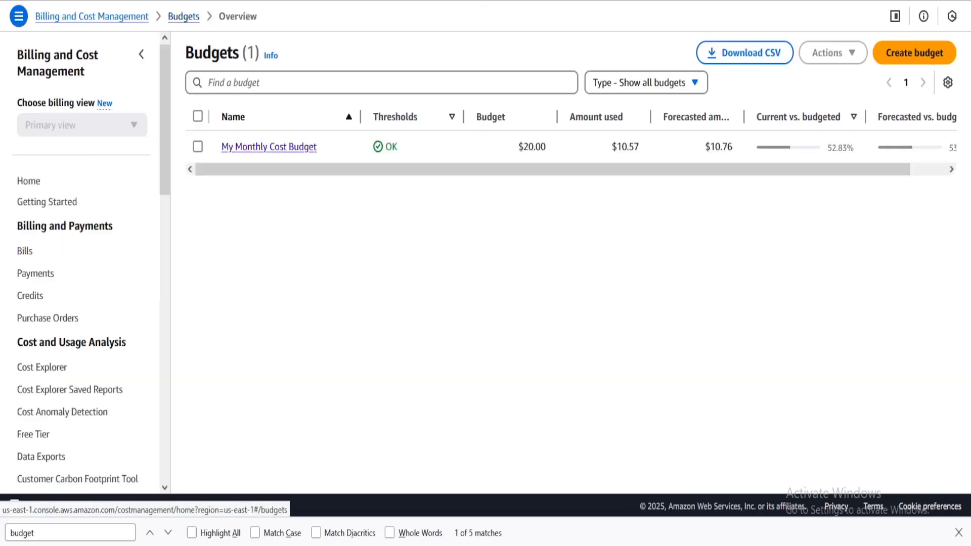
Start creating a new budget from the Monthly cost budget template.
left_click(914, 53)
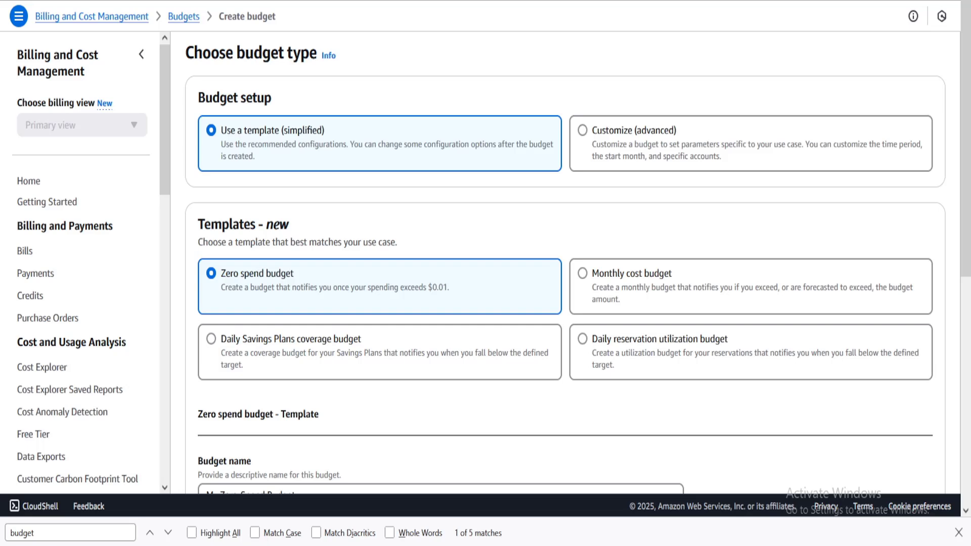
scroll(565, 263, "down", 2)
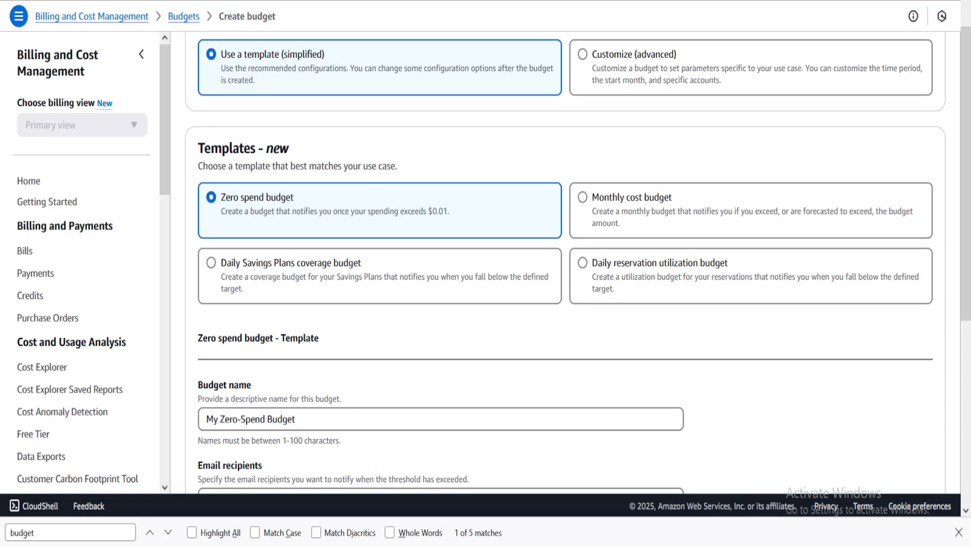
left_click(582, 197)
Set the monthly cost budget's budgeted amount to $21.
scroll(582, 228, "down", 4)
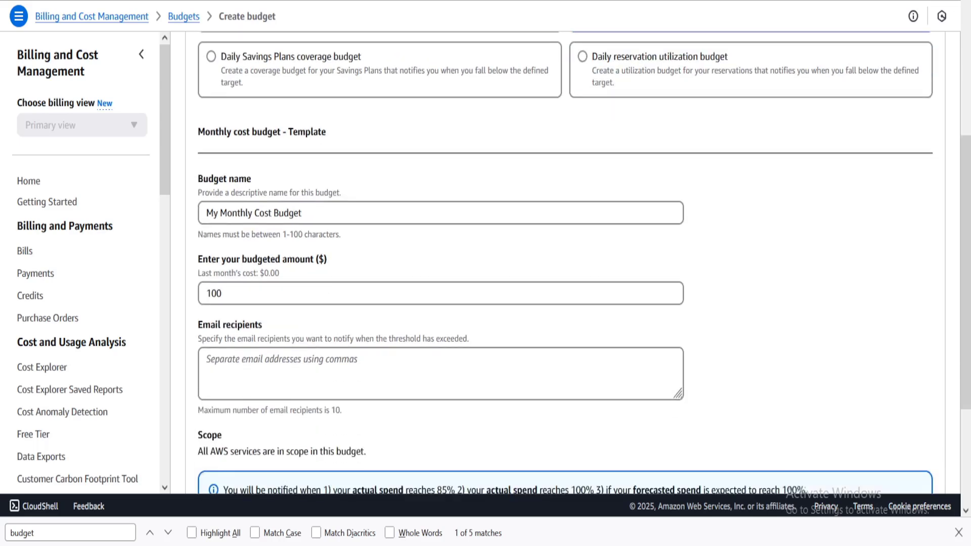
scroll(283, 252, "down", 2)
right_click(266, 195)
left_click(298, 350)
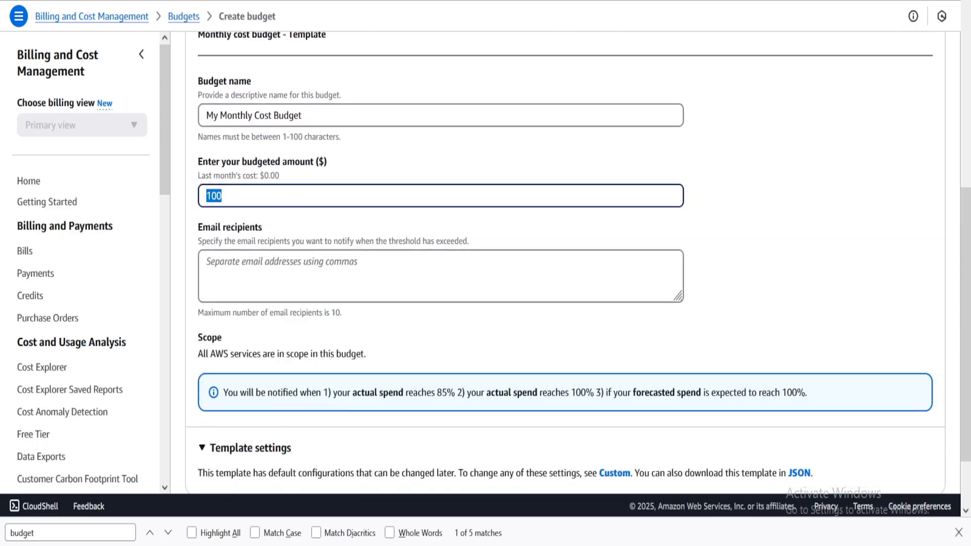
type("21")
Enter two comma-separated e-mail addresses as the recipients of the budget's threshold notifications.
scroll(578, 263, "down", 2)
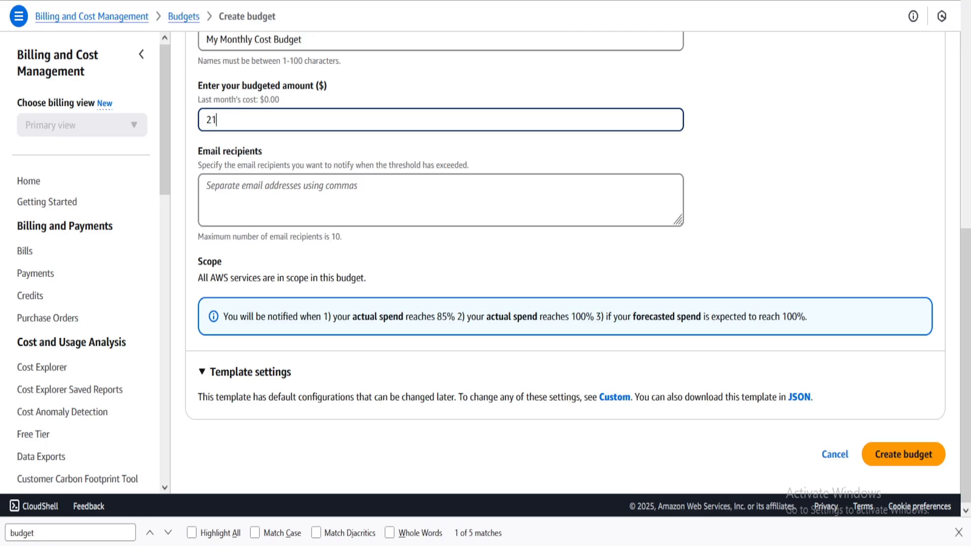
left_click(441, 201)
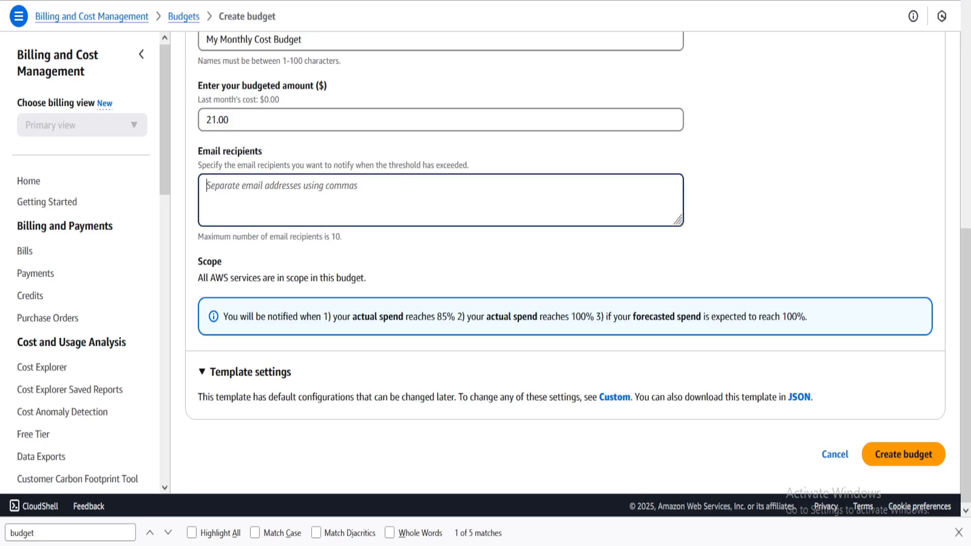
left_click_drag(469, 164, 198, 164)
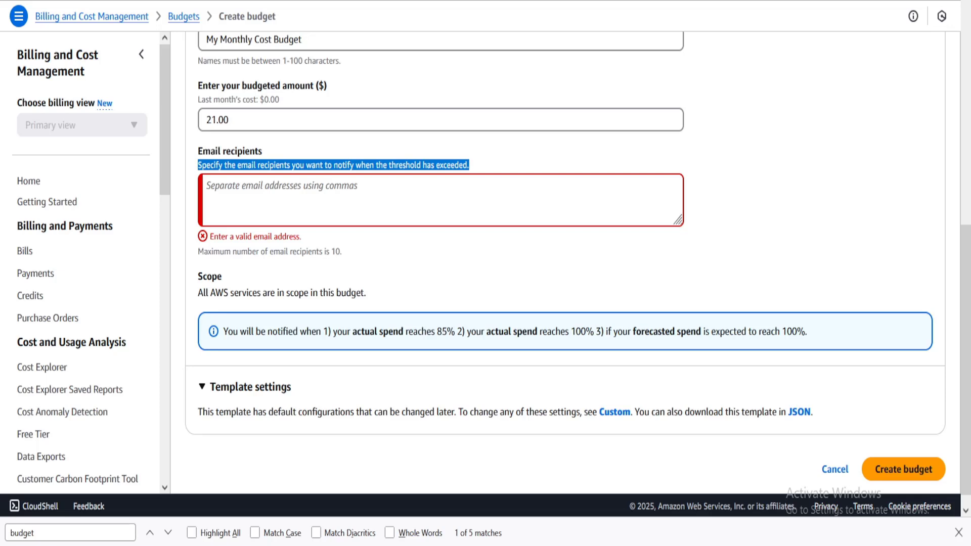
left_click(253, 192)
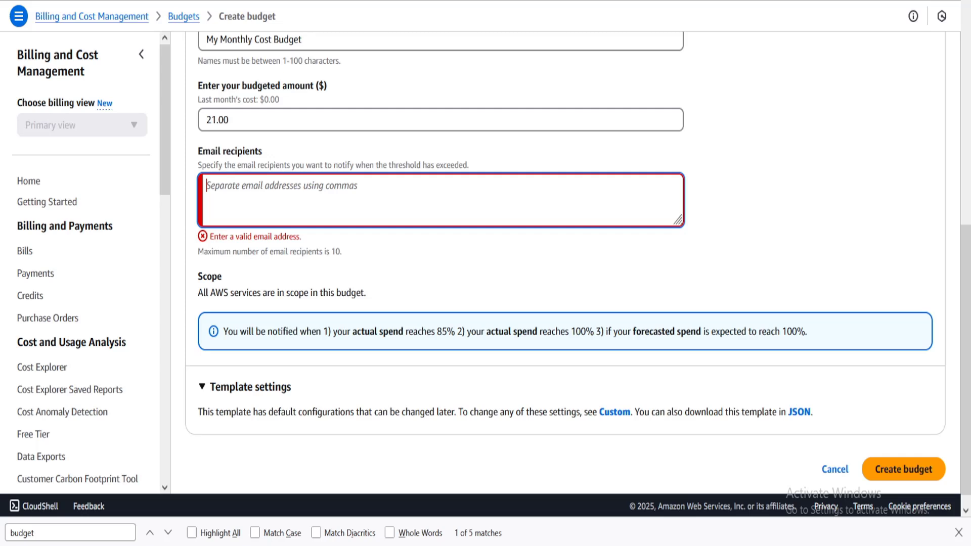
type("youra")
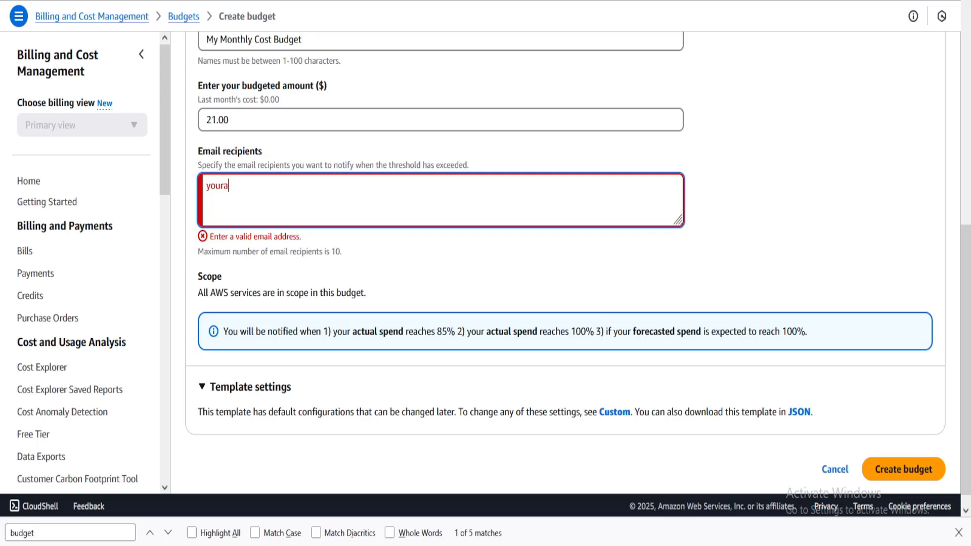
key("BackSpace")
type("email@")
type("gmail.com,l")
key("BackSpace")
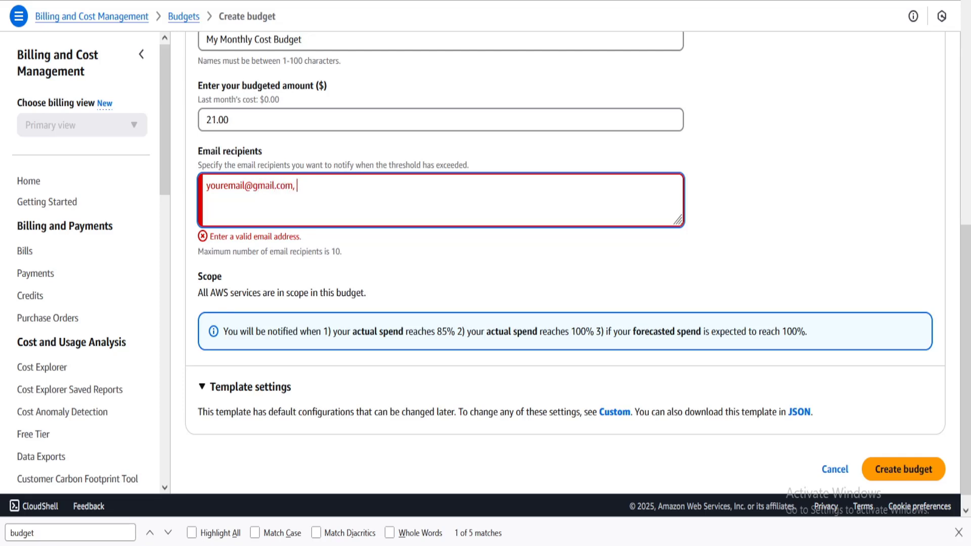
type("@")
key("BackSpace")
type("someoneelse")
type("@gmail.c")
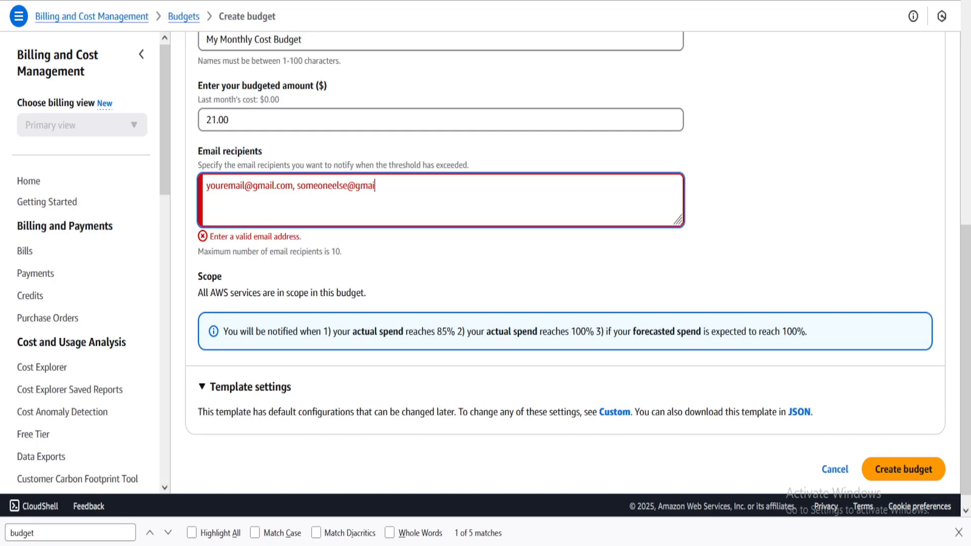
type("om")
left_click(804, 203)
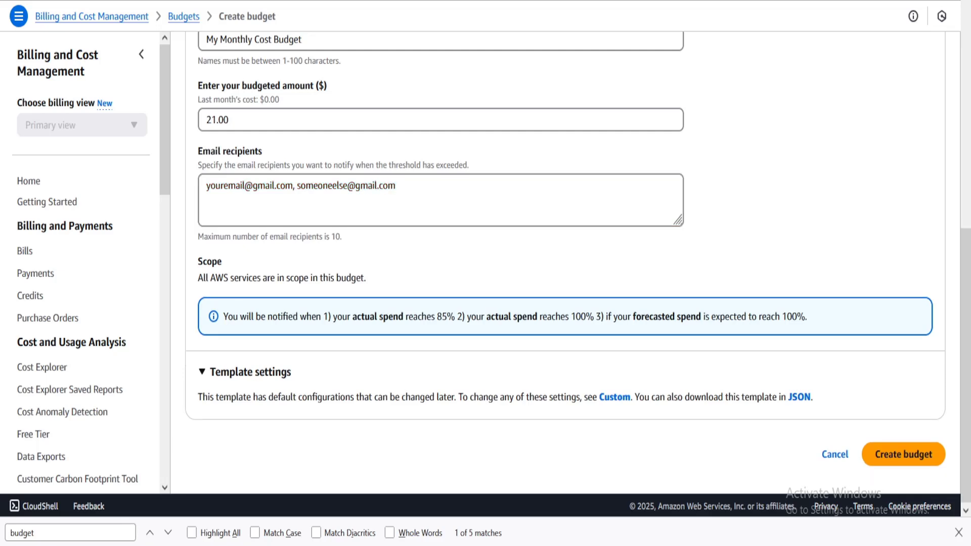
Review the new budget's settings and read the notice on when actual and forecasted spend trigger notifications.
scroll(565, 263, "down", 1)
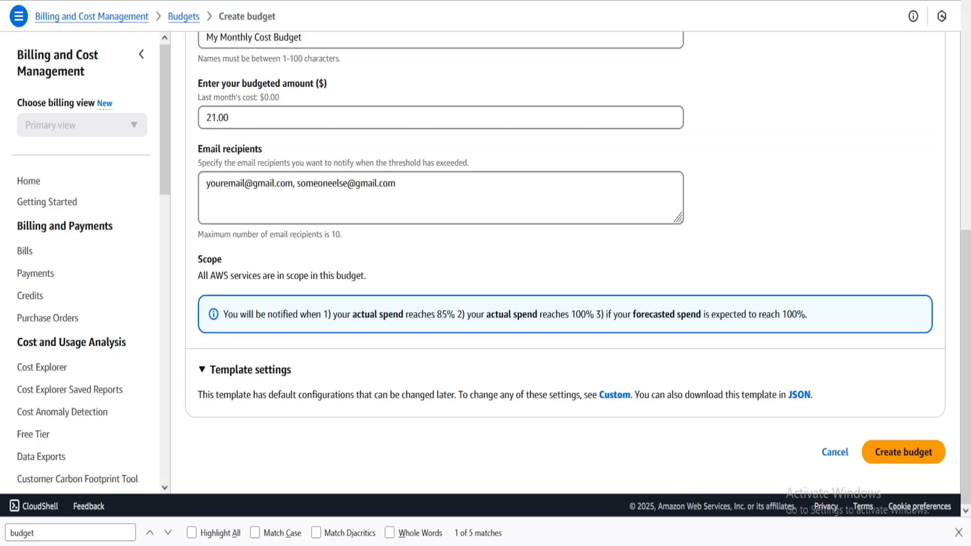
scroll(565, 263, "up", 7)
scroll(565, 263, "down", 7)
left_click_drag(807, 313, 223, 314)
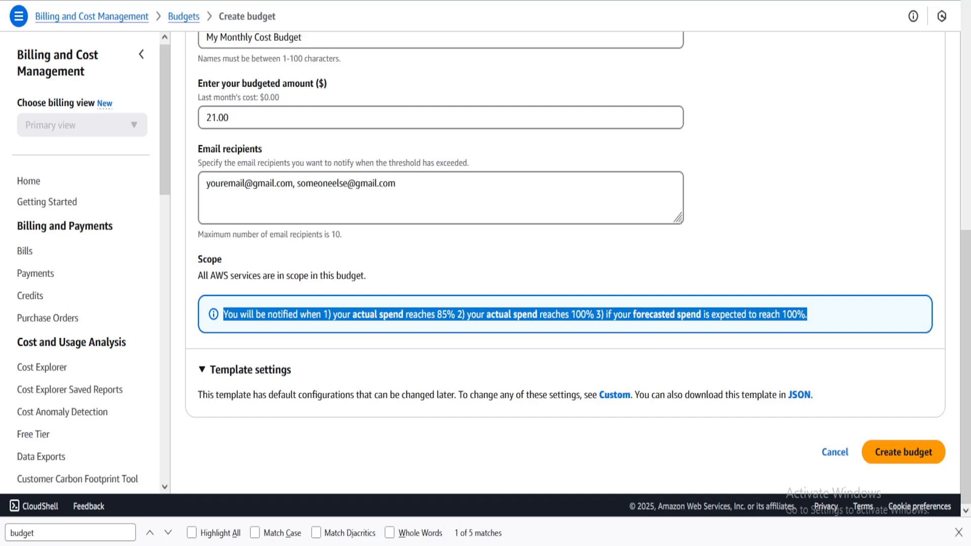
Try to create the monthly cost budget under its default template name.
key("ctrl+c")
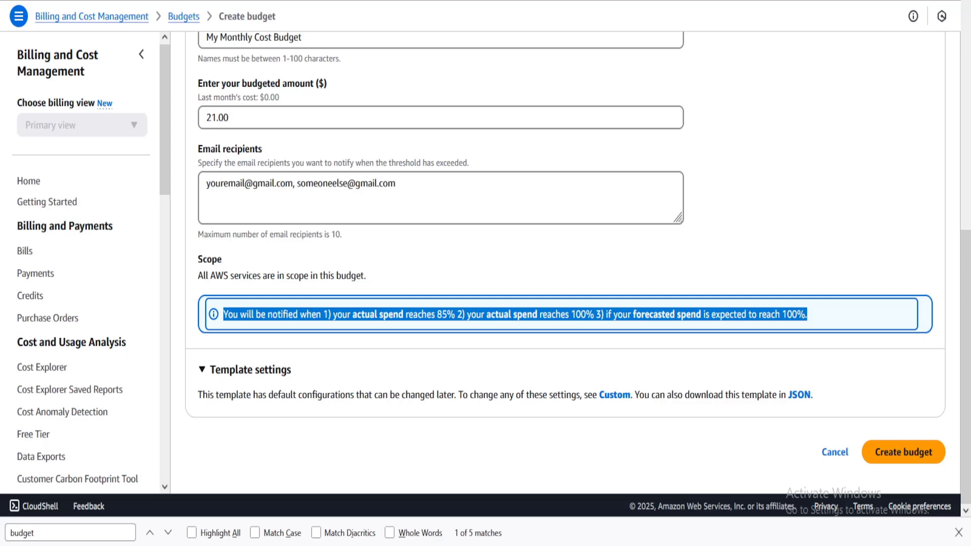
left_click(627, 445)
left_click(903, 452)
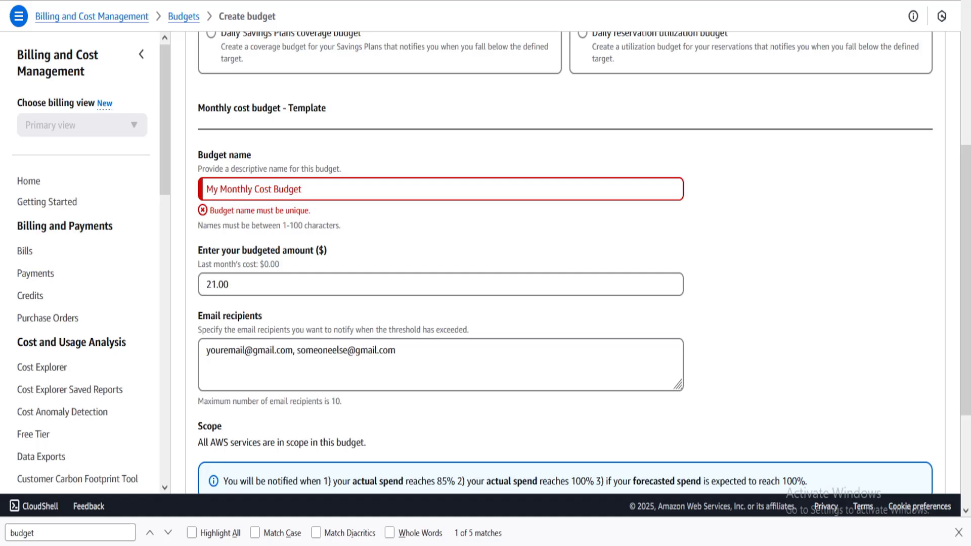
Rename the budget as "Montly Cost Test" and create it.
left_click_drag(280, 210, 205, 189)
left_click(295, 189)
double_click(295, 189)
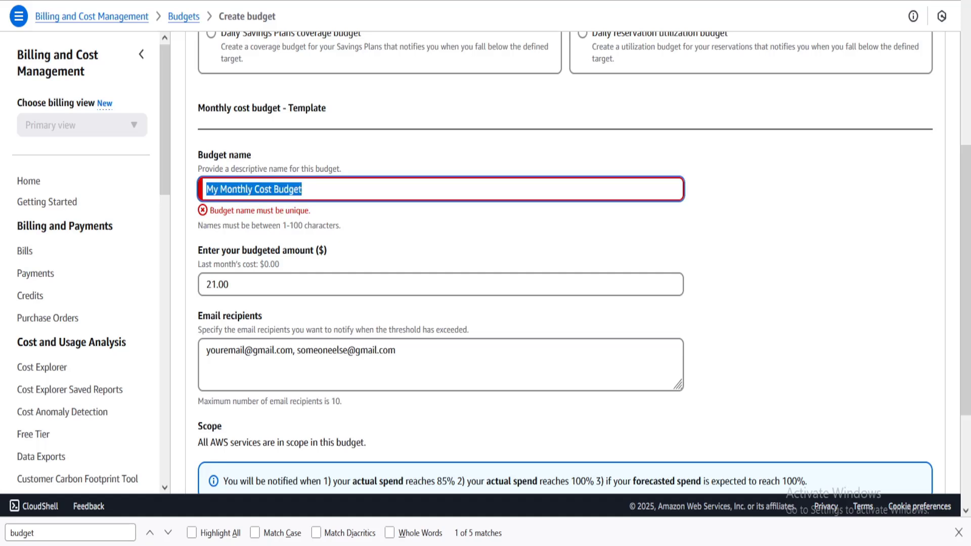
type("Montly ")
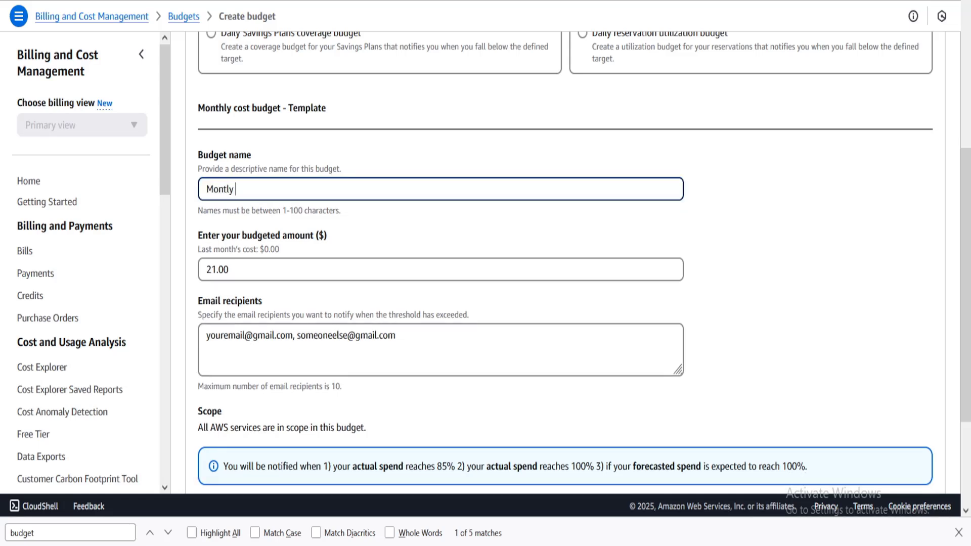
type("Cost Test")
scroll(565, 263, "down", 3)
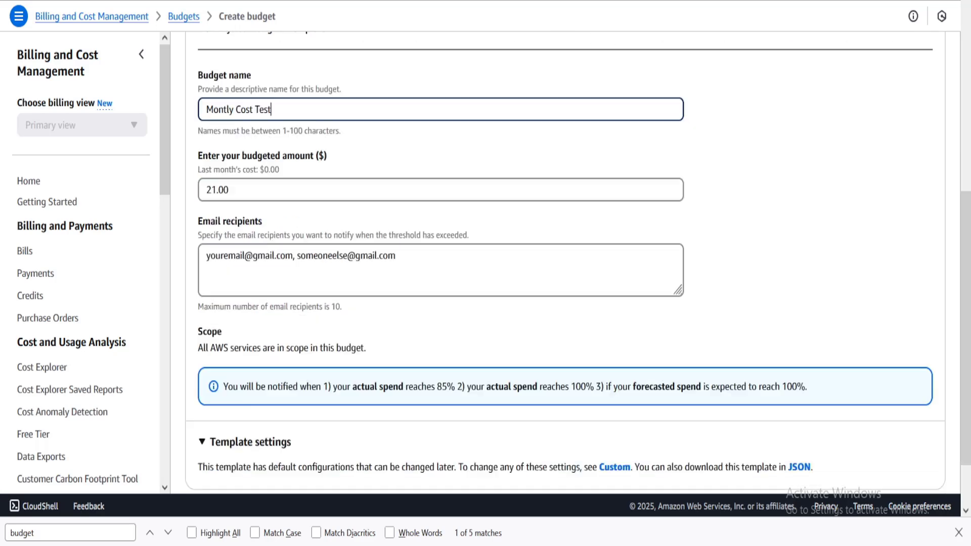
left_click(903, 452)
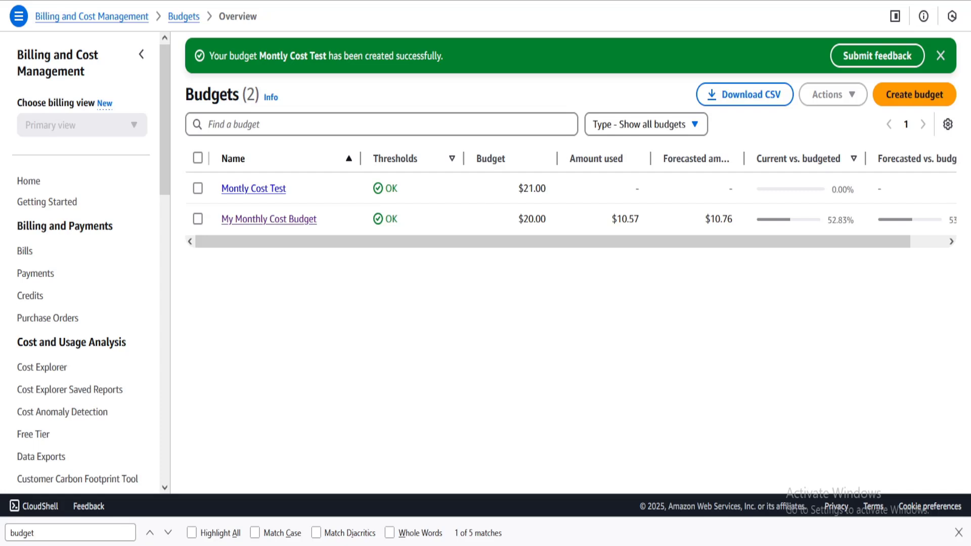
Examine the details page of the Montly Cost Test budget, including its health and alerts, and return to the budgets list.
mouse_move(553, 242)
left_mouse_down()
mouse_move(588, 241)
mouse_move(553, 241)
left_mouse_up()
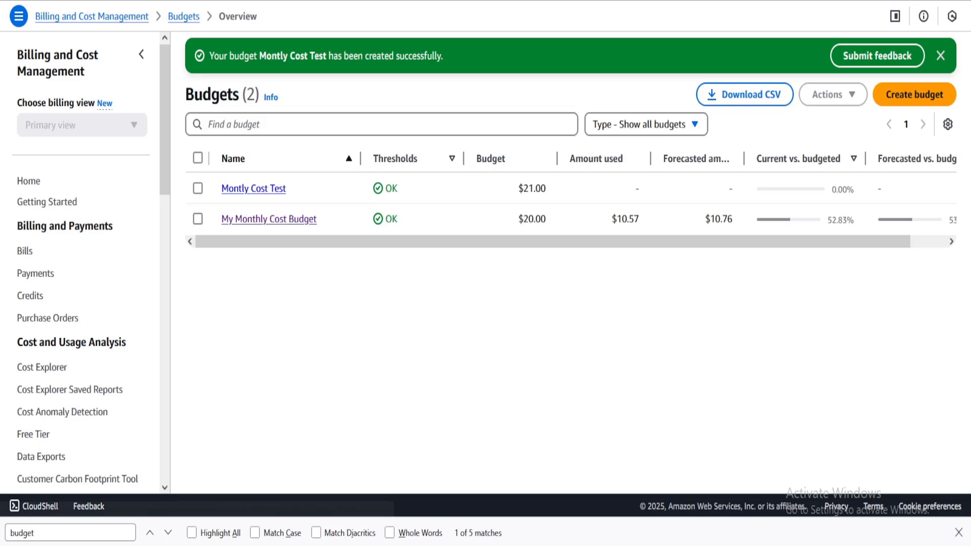
left_click(253, 189)
scroll(565, 284, "down", 2)
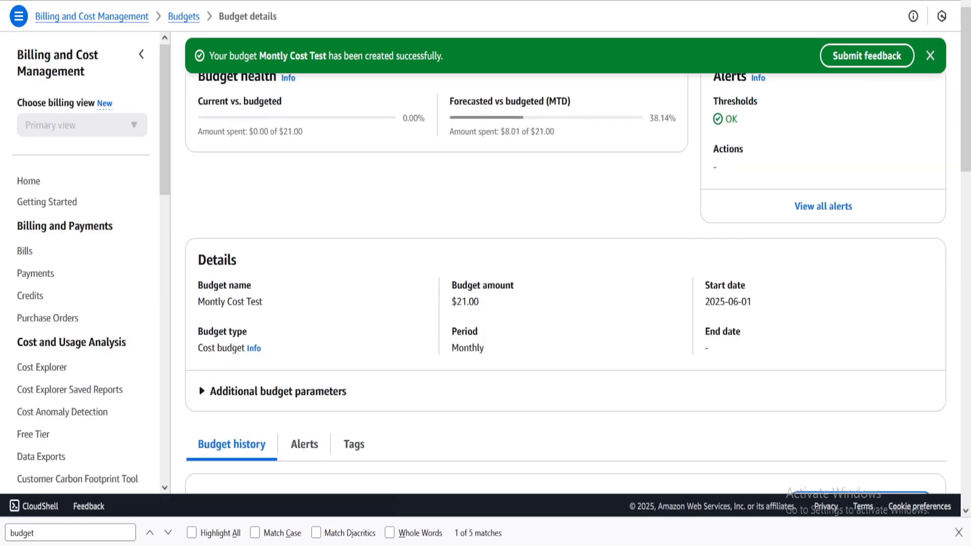
scroll(565, 283, "up", 2)
left_click(184, 17)
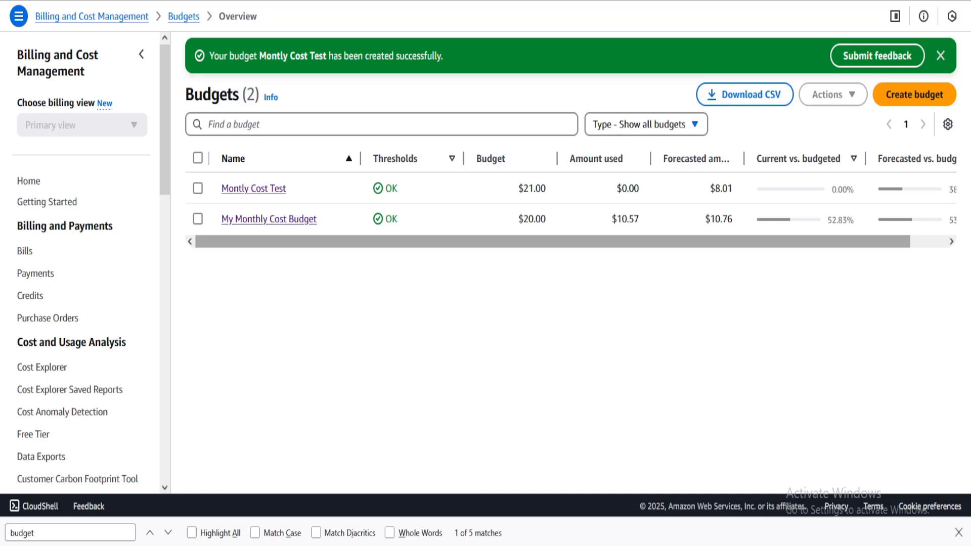
mouse_move(553, 242)
left_mouse_down()
mouse_move(588, 242)
mouse_move(553, 242)
left_mouse_up()
mouse_move(552, 242)
left_mouse_down()
mouse_move(589, 241)
mouse_move(553, 242)
left_mouse_up()
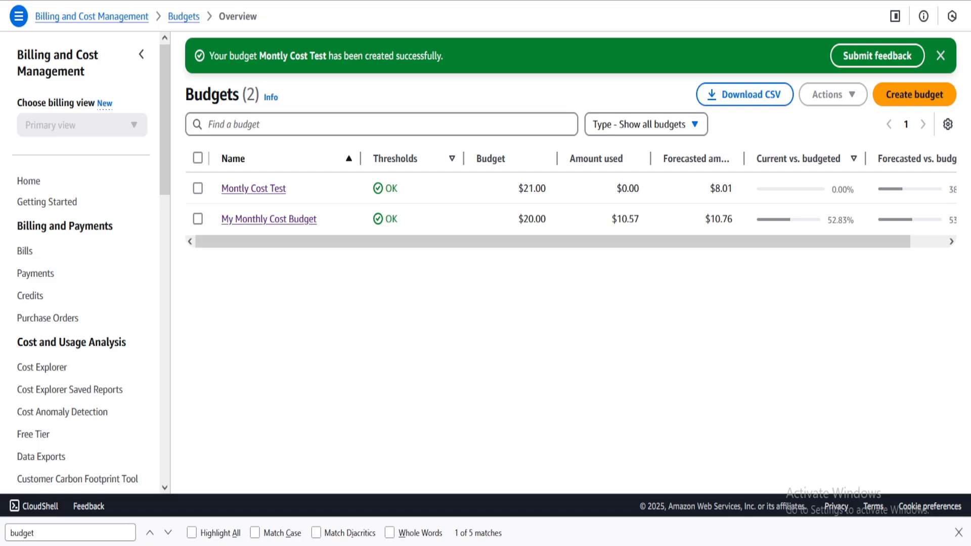
double_click(532, 219)
left_click(531, 219)
key("Tab")
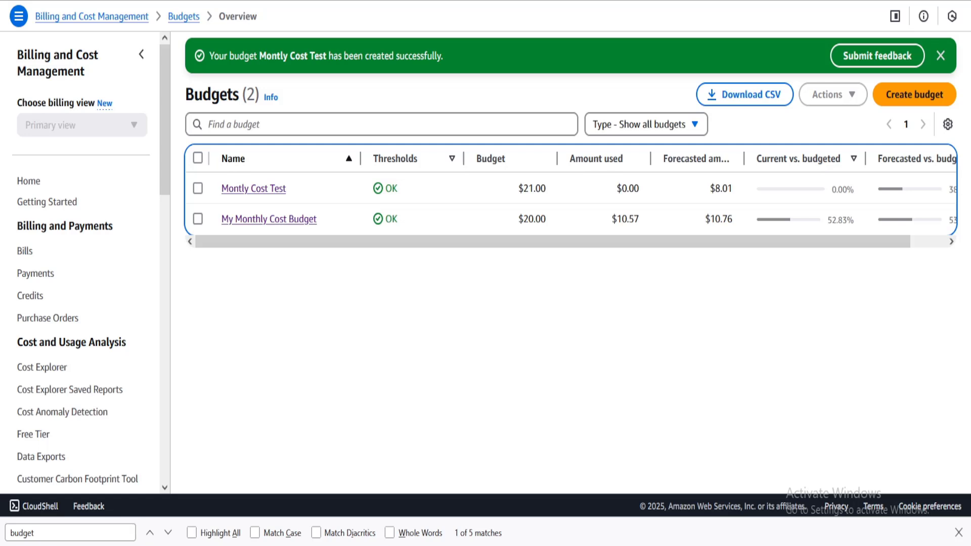
left_click_drag(552, 288, 553, 243)
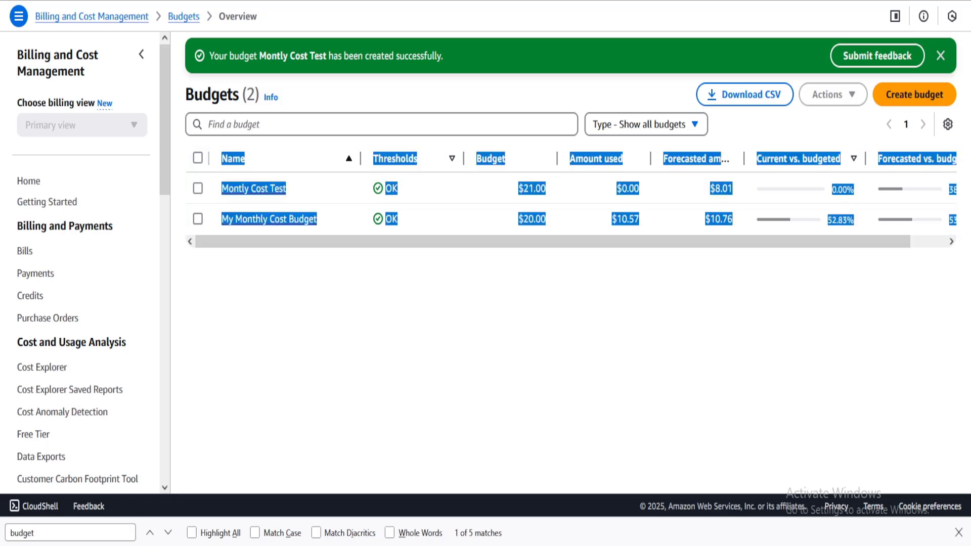
left_click(552, 288)
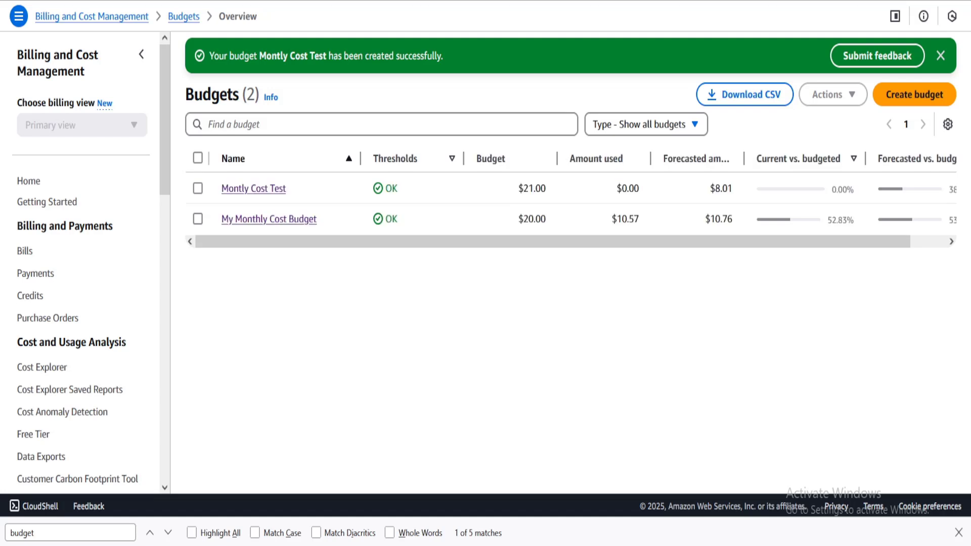